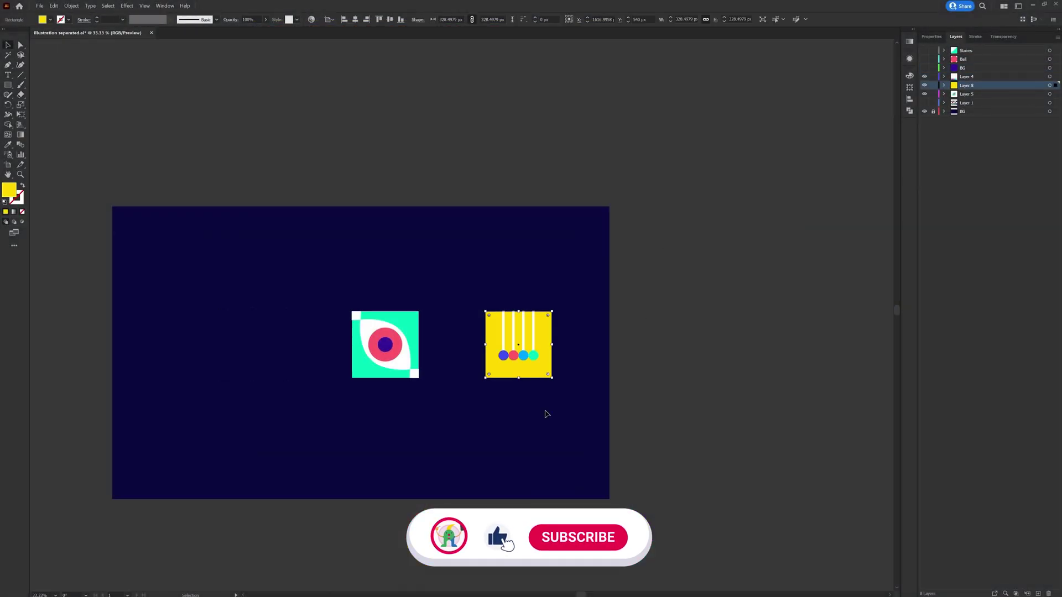
# Step: Separate the pendulum's strings and balls onto individual layers and open Layer 4's name for editing
pyautogui.scroll(3, 546, 415)
pyautogui.click(433, 272)
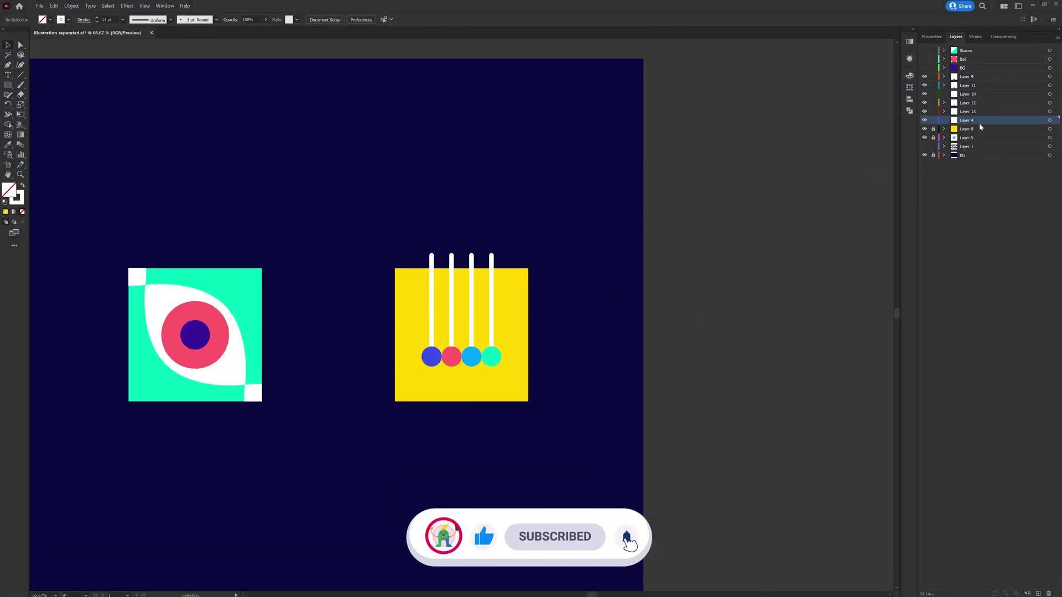
pyautogui.doubleClick(965, 122)
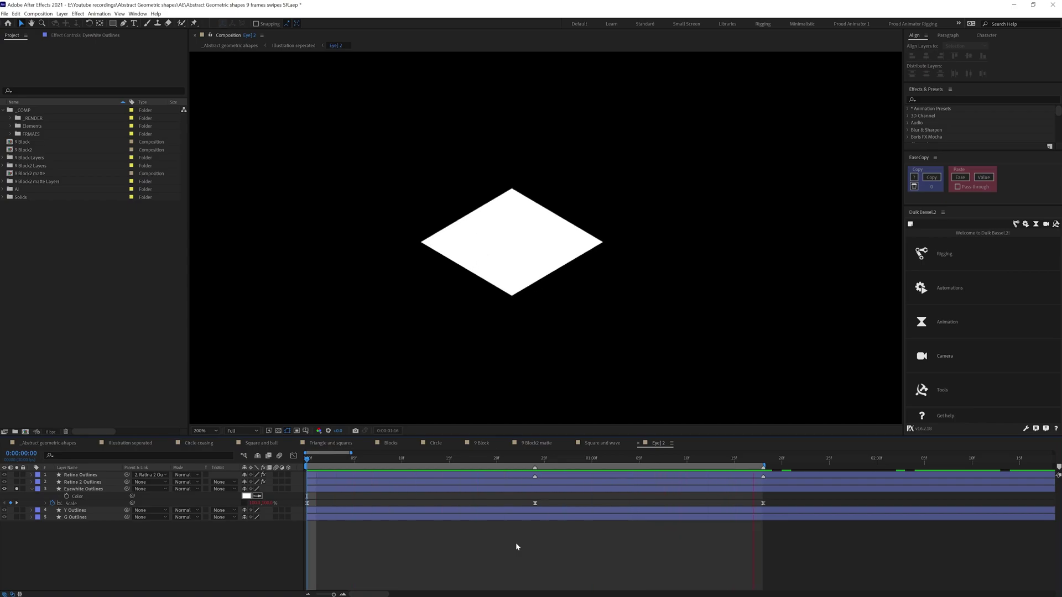
# Step: In After Effects, examine the speed graph of the Eyewhite Outlines layer's Scale keyframes
pyautogui.click(307, 503)
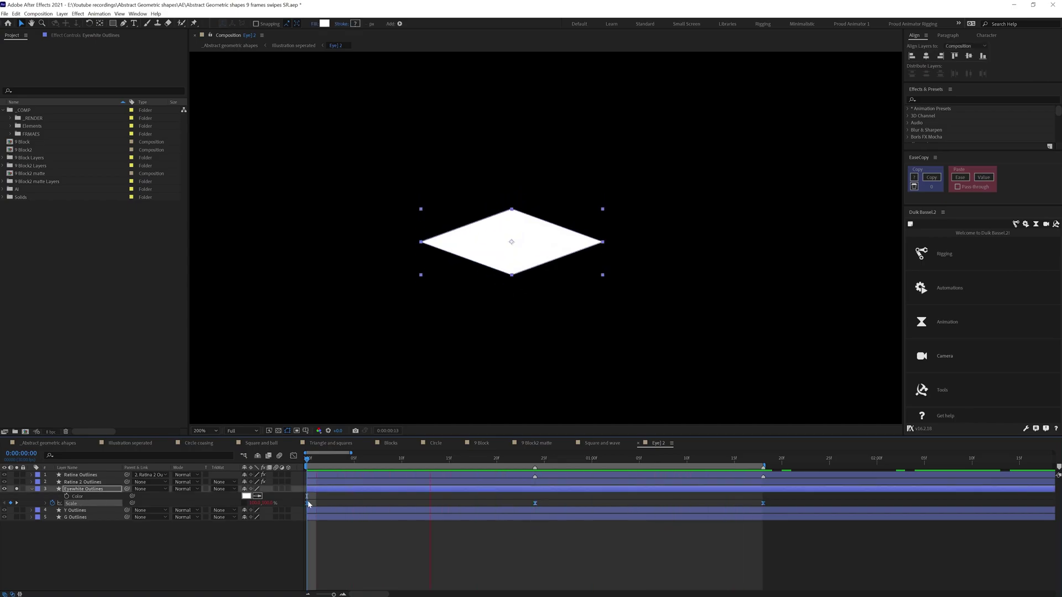
pyautogui.click(294, 456)
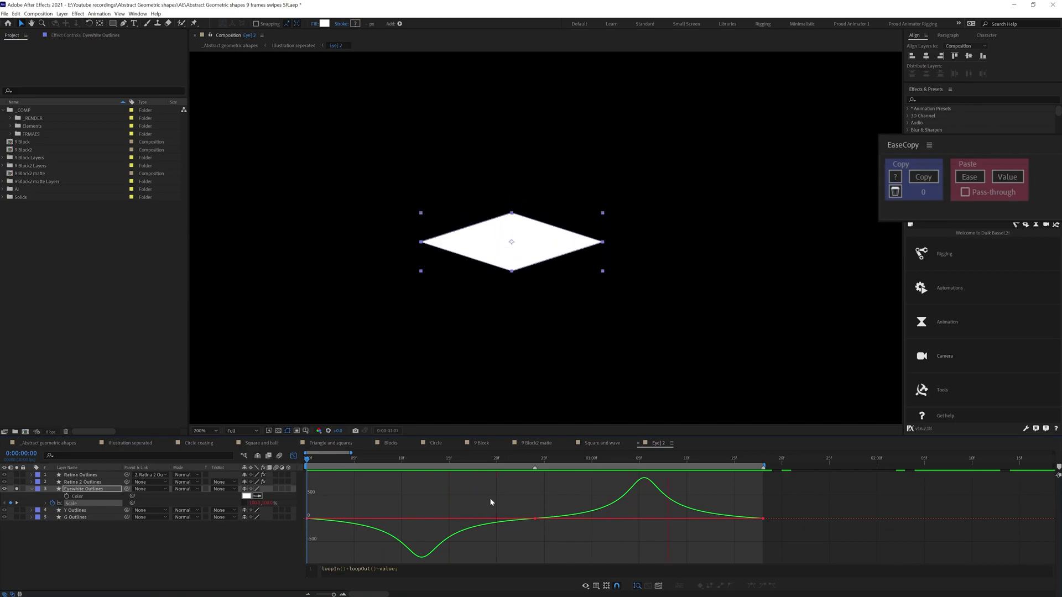
pyautogui.hotkey('shift', 'F3')
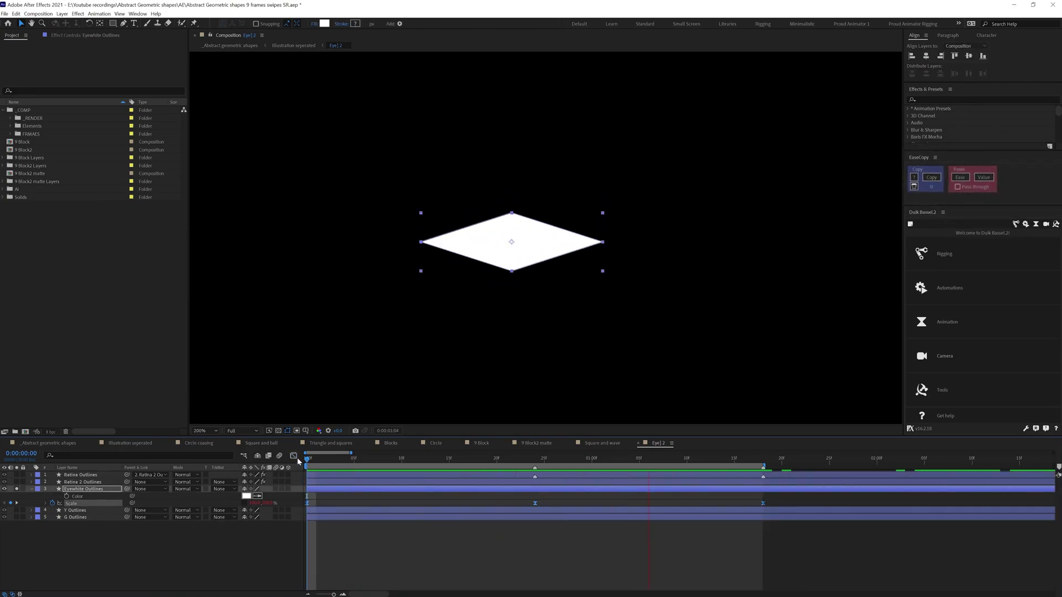
pyautogui.click(295, 457)
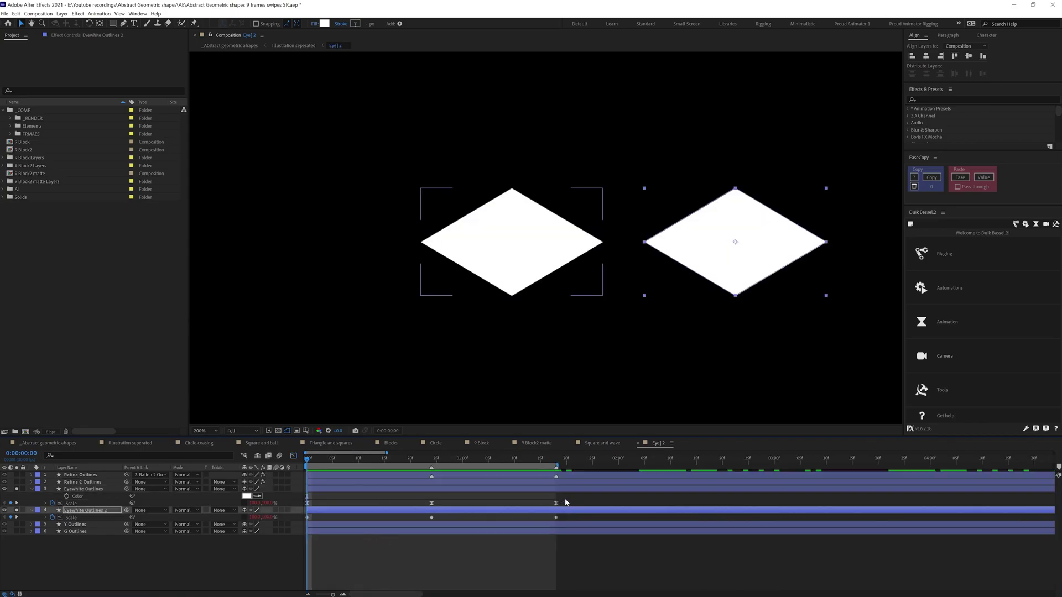
# Step: Check the speed graph of the Eyewhite Outlines Scale keyframes and copy their easing with EaseCopy
pyautogui.click(71, 503)
pyautogui.click(294, 457)
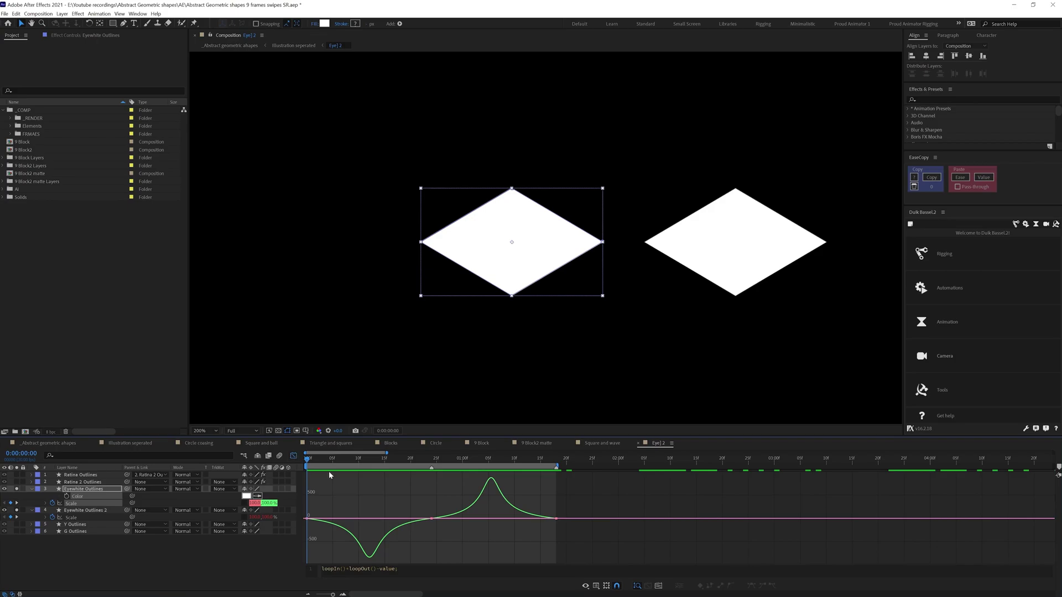
pyautogui.click(294, 457)
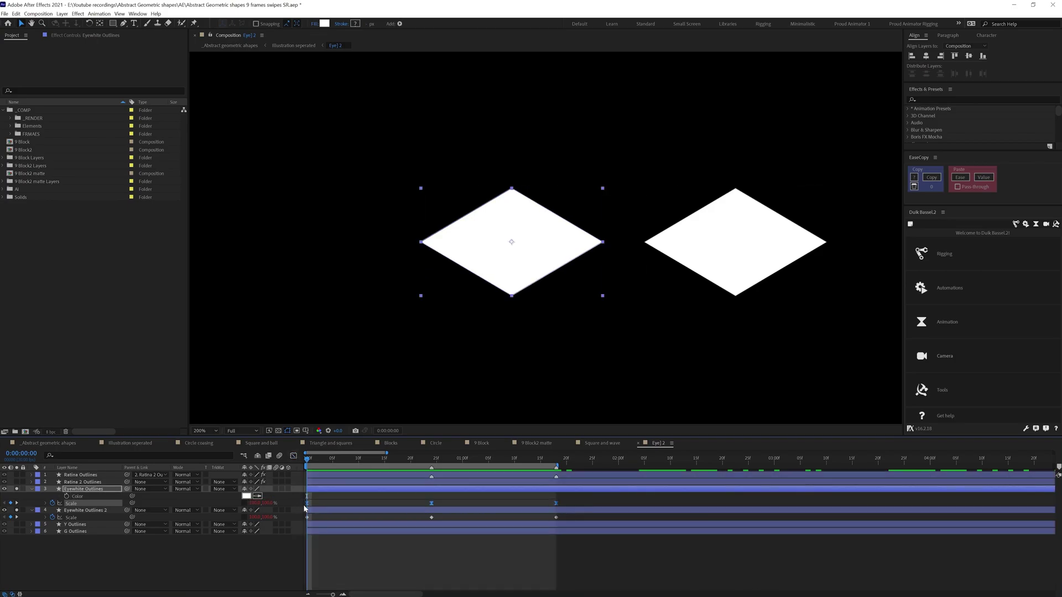
pyautogui.click(929, 178)
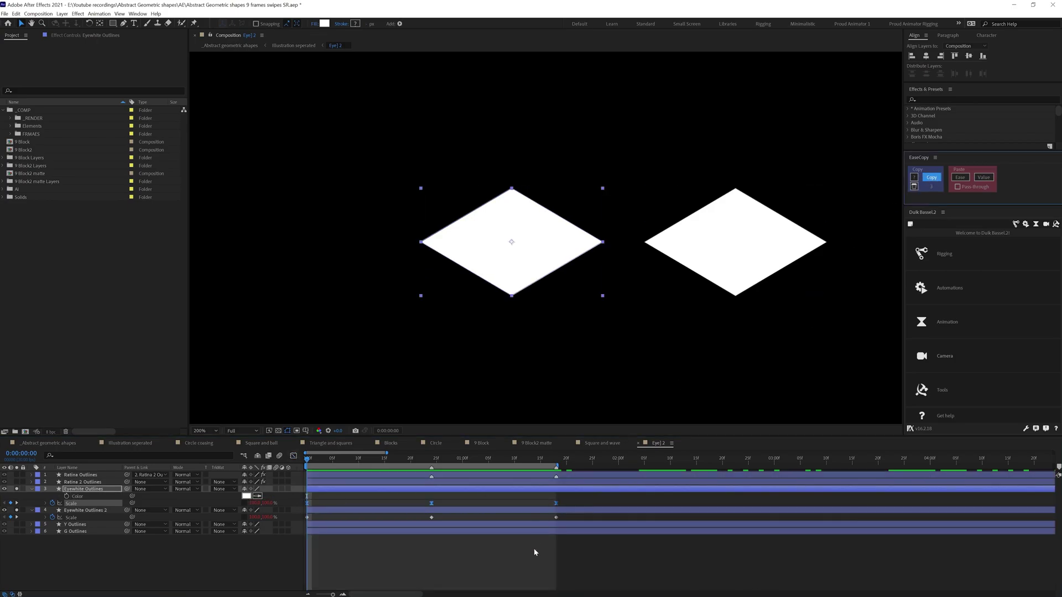
# Step: Paste only the copied ease onto all three Scale keyframes of Eyewhite Outlines 2 and check its speed graph
pyautogui.moveTo(563, 516); pyautogui.dragTo(304, 521)
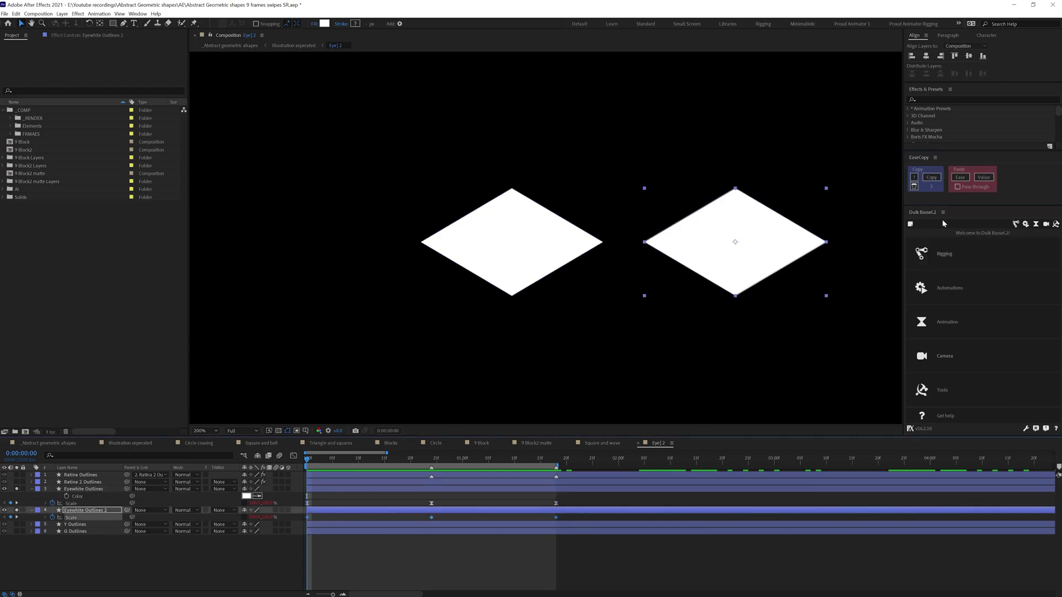
pyautogui.click(959, 177)
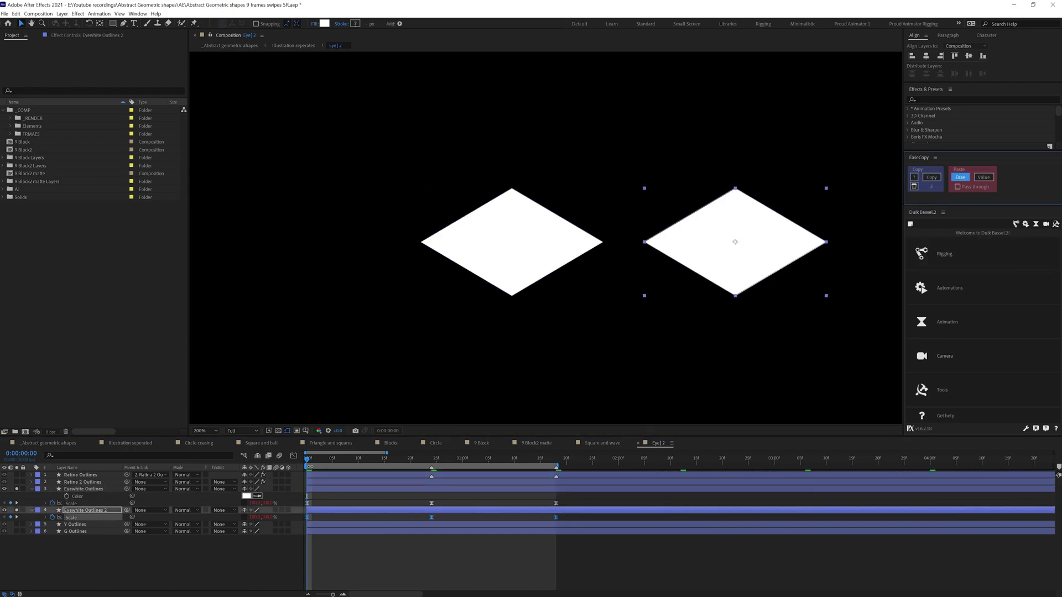
pyautogui.click(293, 456)
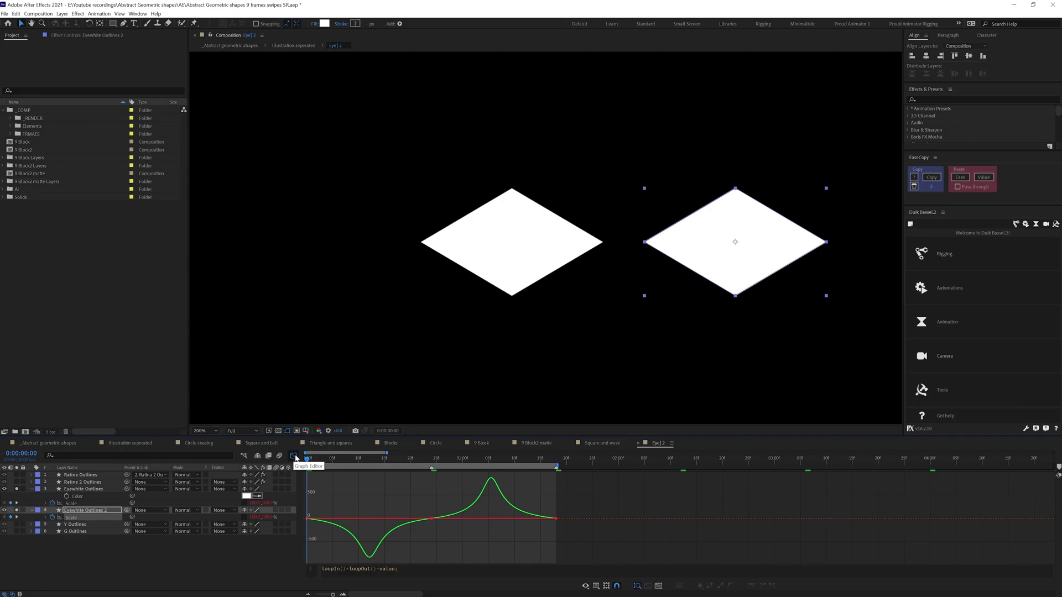
pyautogui.hotkey('shift', 'F3')
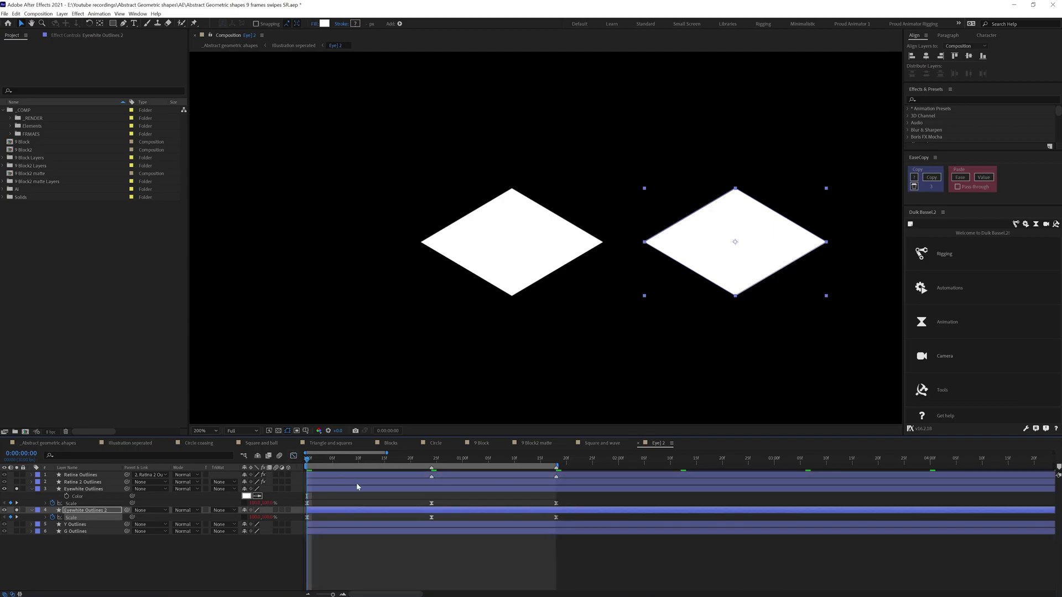
# Step: Preview the eye animation in the Illustration seperated composition and in its own Eye] 2 composition
pyautogui.hotkey('shift', 'Escape')
pyautogui.press('space')
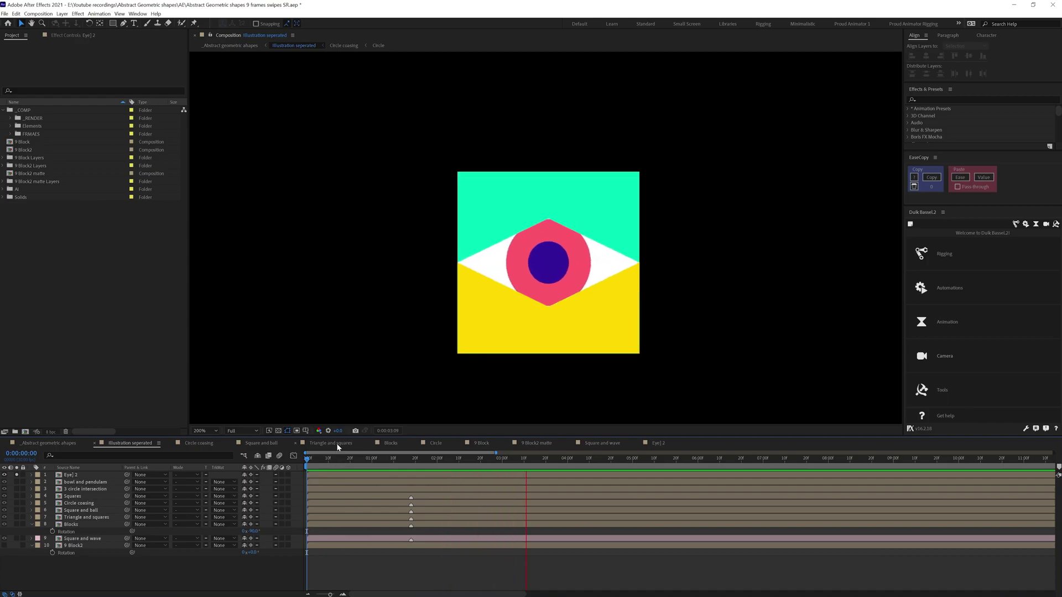
pyautogui.hotkey('shift', 'Escape')
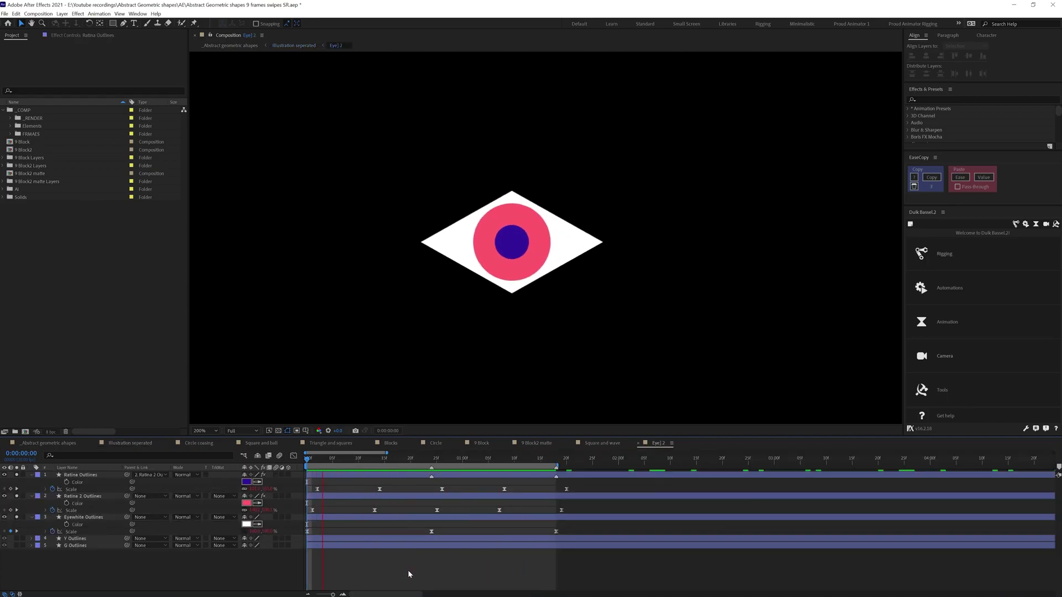
# Step: Keyframe the Ball Outlines position in the opposite corner at 0:00:24 and back at its start at 0:00:01:18, with easing
pyautogui.hotkey('ctrl', 'v')
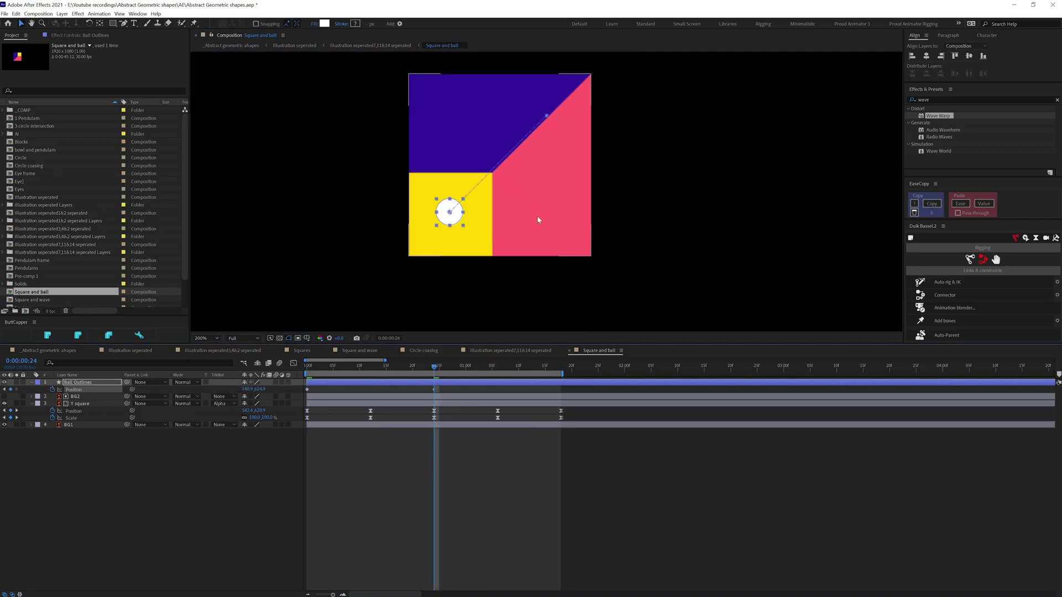
pyautogui.click(294, 364)
pyautogui.click(293, 364)
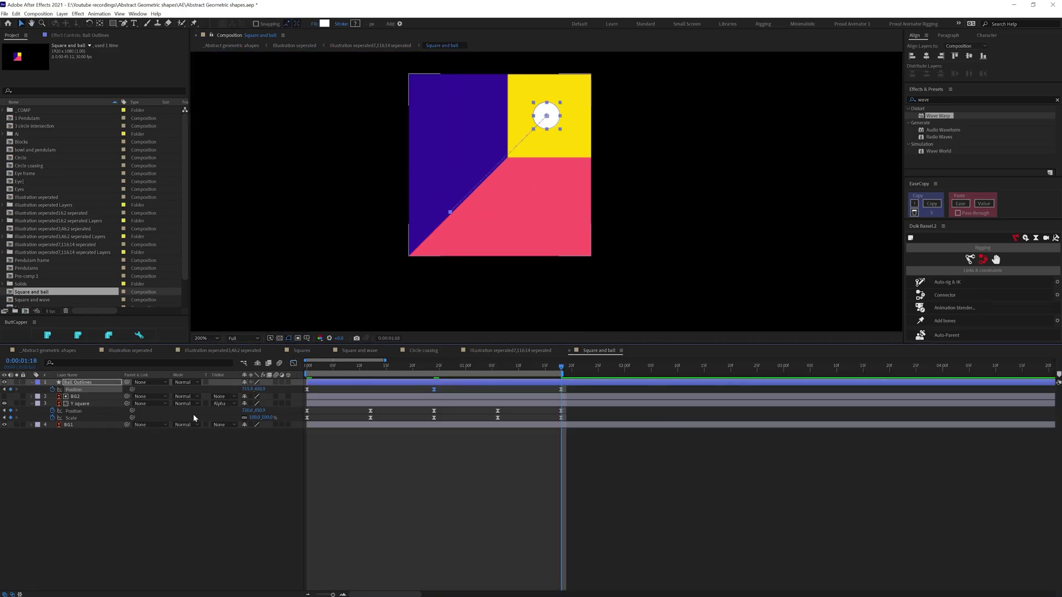
# Step: Steepen the Ball Outlines position speed graph to about 78% keyframe influence and preview the motion
pyautogui.hotkey('shift', 'F3')
pyautogui.click(377, 367)
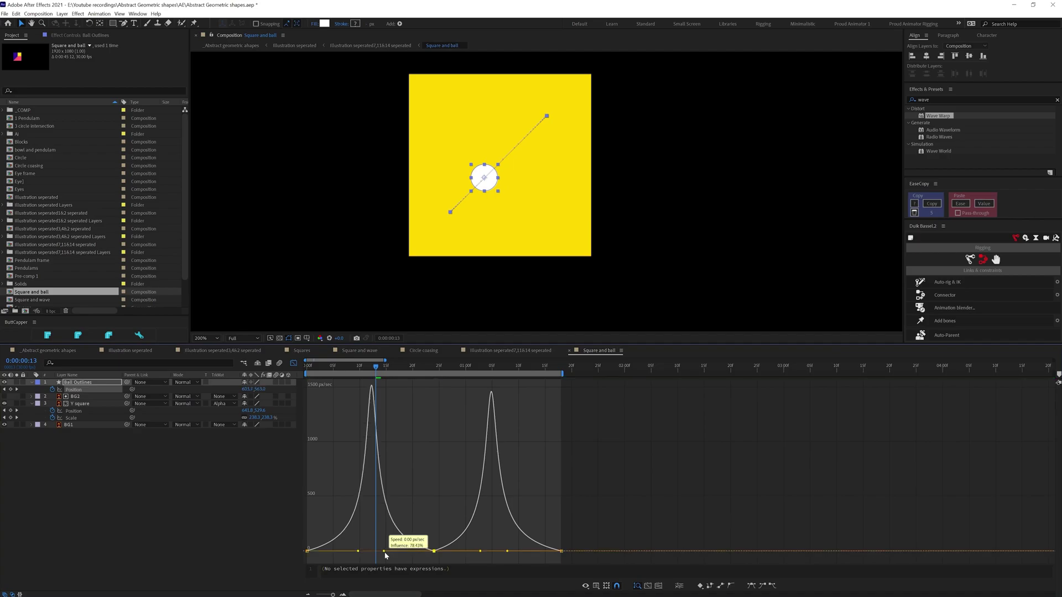
pyautogui.hotkey('shift', 'F3')
pyautogui.press('space')
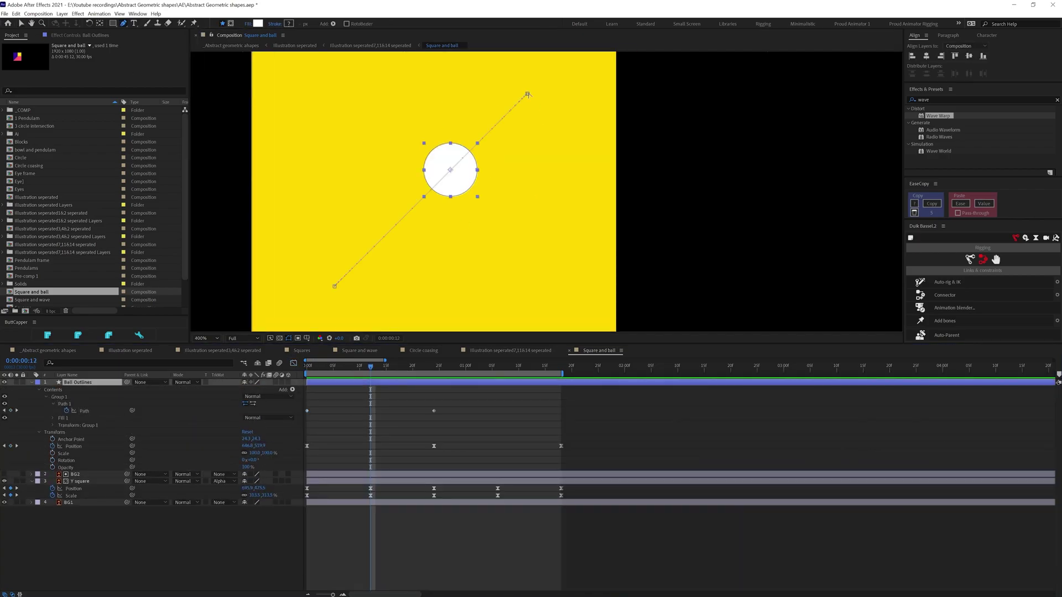
# Step: Draw a diagonal guide line along the ball's travel, stretch its path into a matching ellipse at 0:00:00:12, and preview it
pyautogui.click(528, 94)
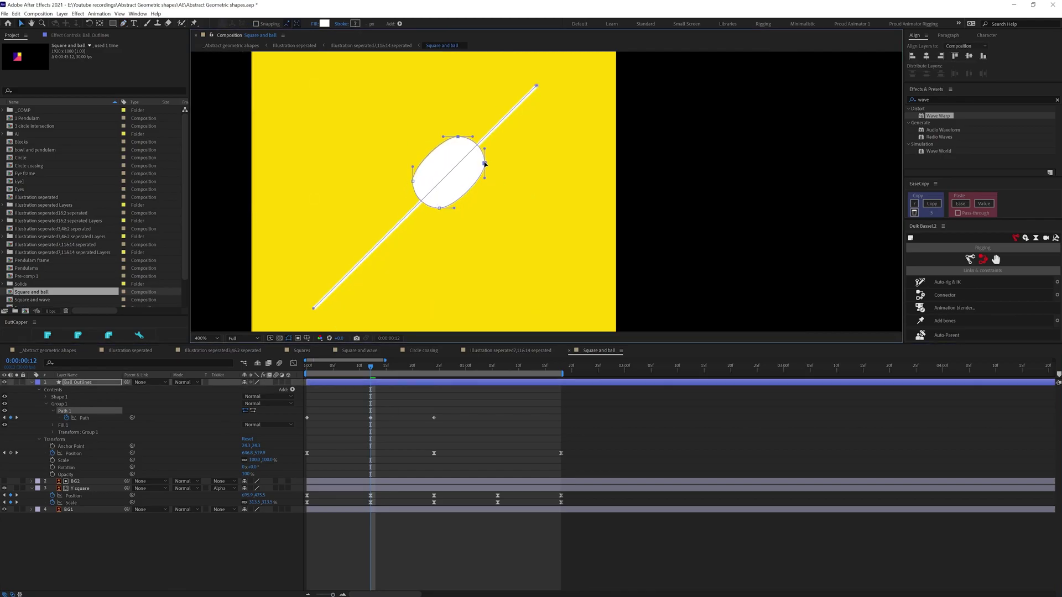
pyautogui.press('.')
pyautogui.press(',')
pyautogui.press(',')
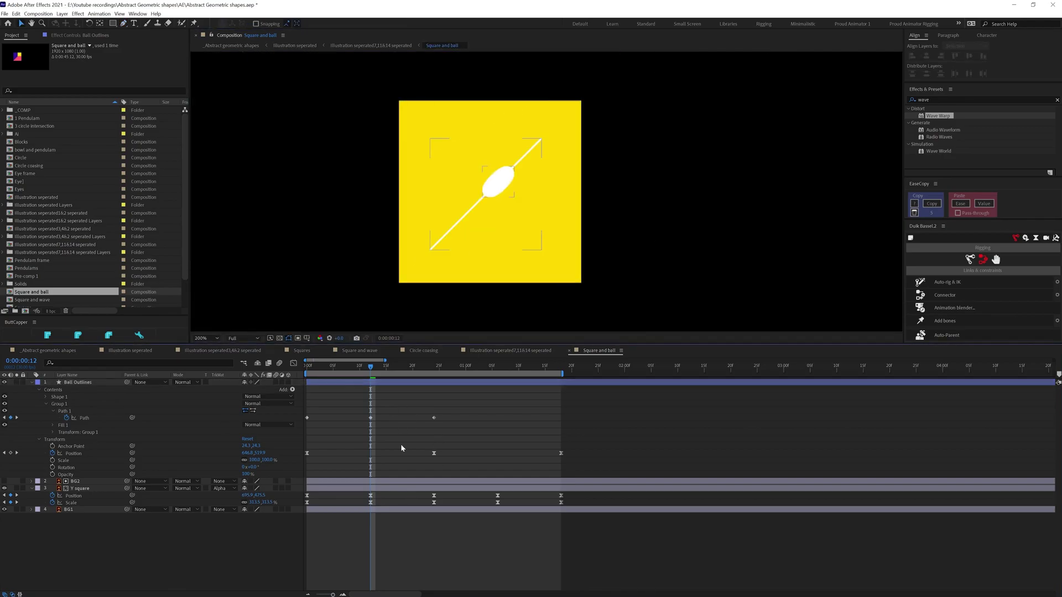
pyautogui.press('space')
pyautogui.press('space')
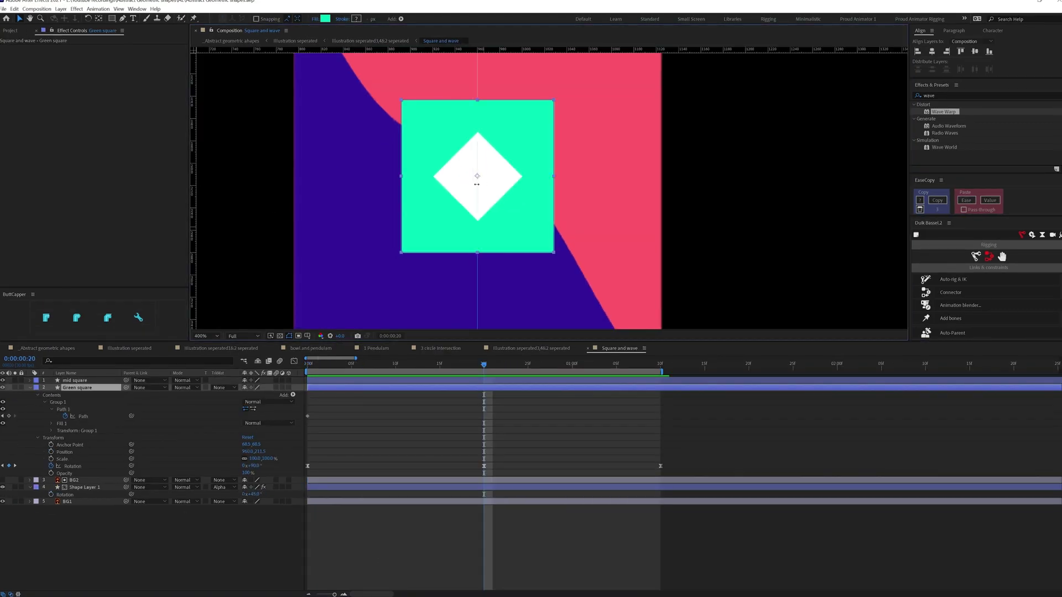
# Step: Reshape the Green square's path into an upward-pointing triangle at 0:00:00:20, using guides through the centre for alignment
pyautogui.press('.')
pyautogui.press('.')
pyautogui.press(',')
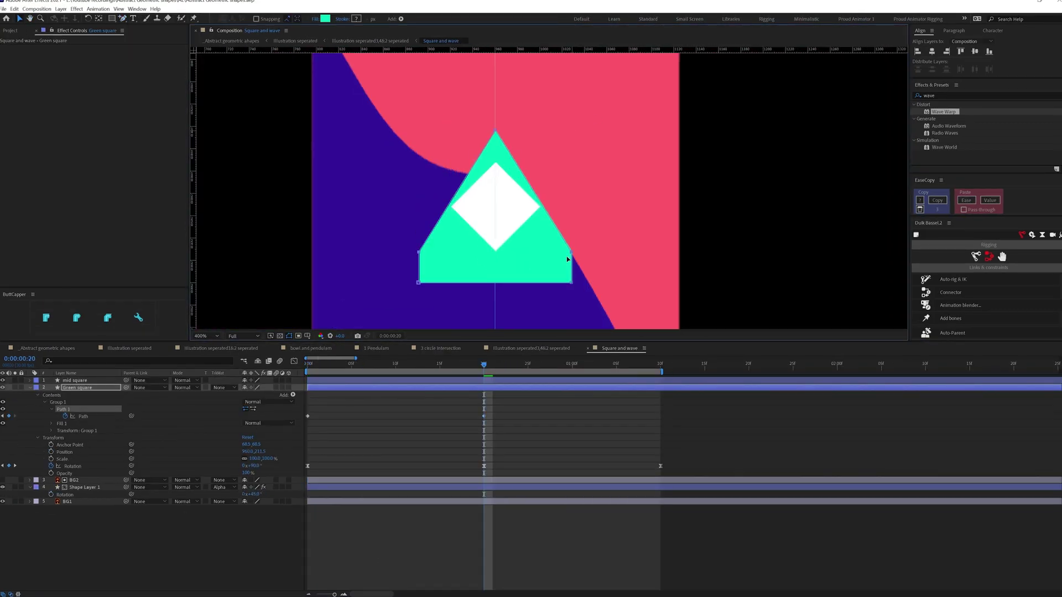
pyautogui.press('.')
pyautogui.press(',')
pyautogui.press(',')
pyautogui.press('v')
pyautogui.press('.')
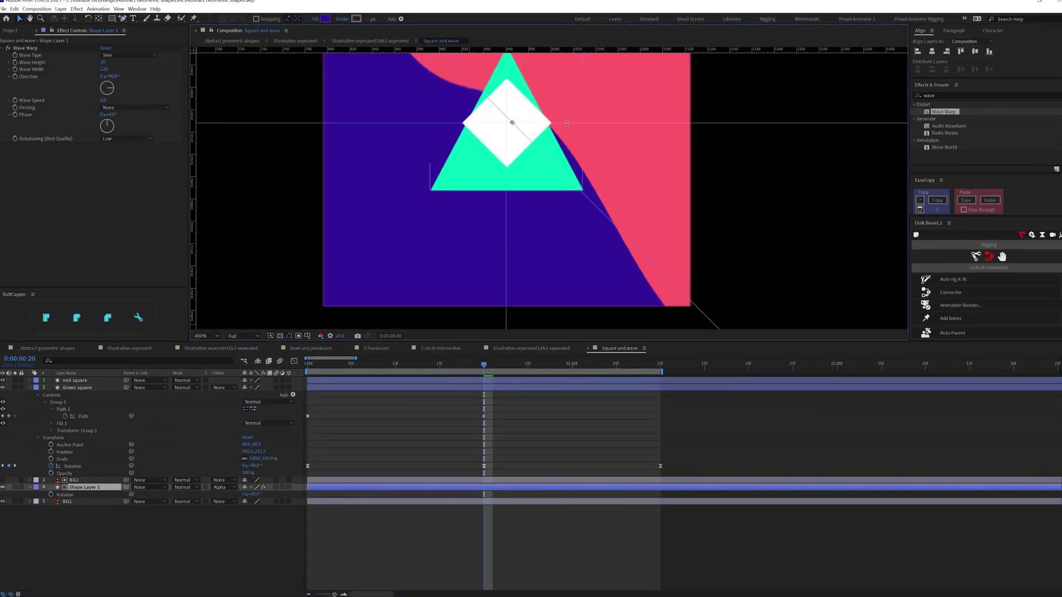
pyautogui.press(',')
# Step: Retime and ease the Green square's Path keyframes around the triangle pose at 0:00:00:20, so they run from 0:00:00:14 to 0:00:00:27
pyautogui.moveTo(307, 416); pyautogui.dragTo(414, 416)
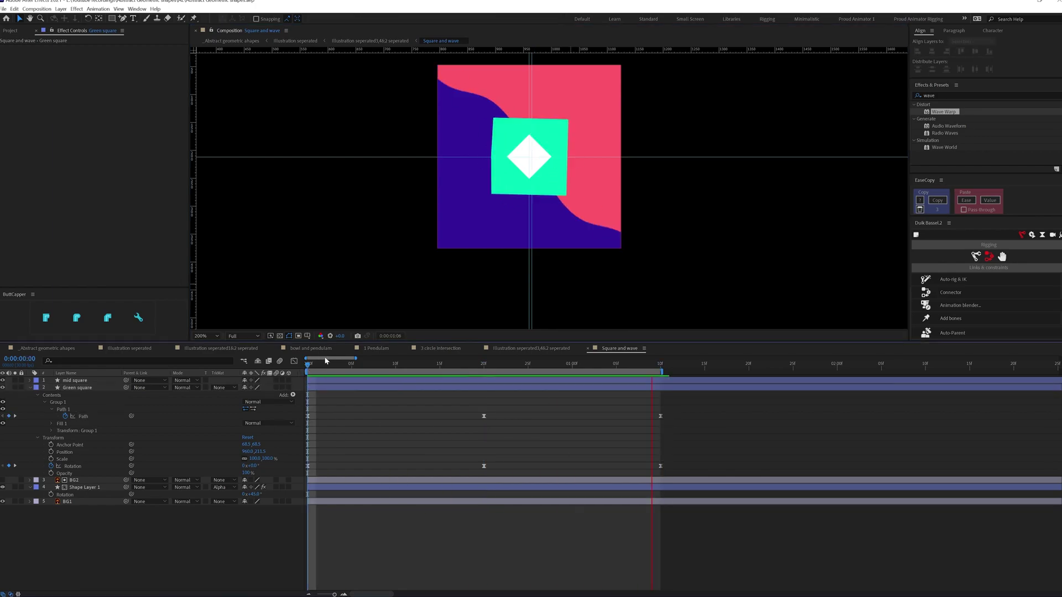
pyautogui.click(484, 366)
pyautogui.hotkey('shift', 'F3')
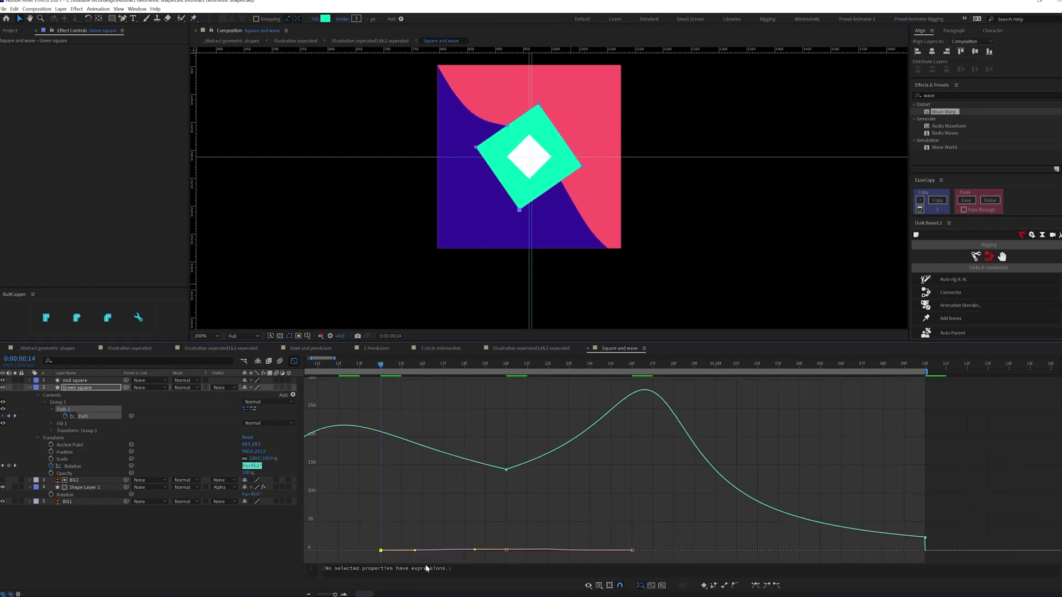
pyautogui.hotkey('shift', 'F3')
pyautogui.press(',')
pyautogui.press('-')
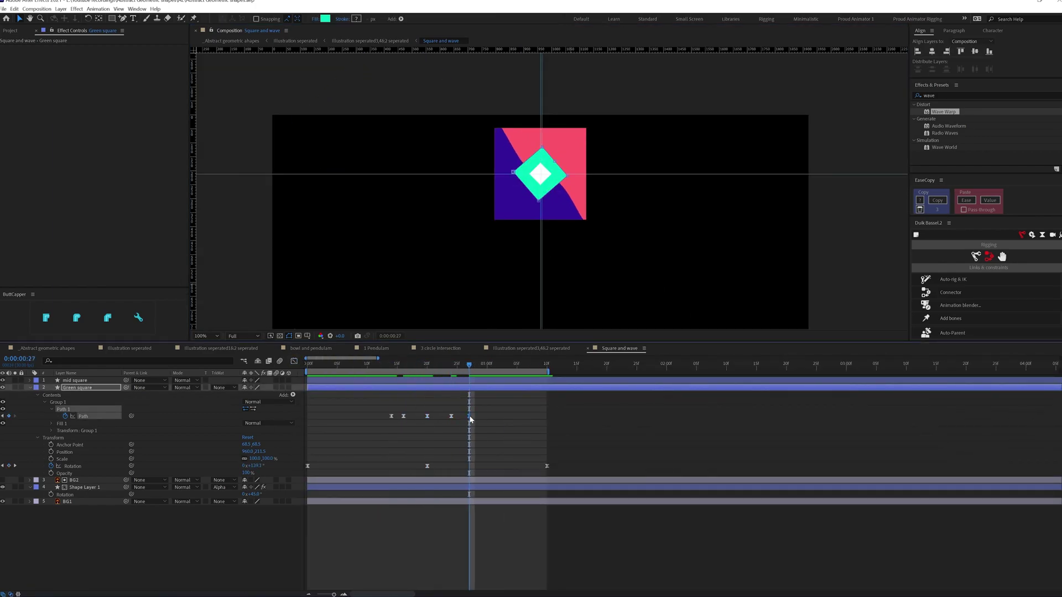